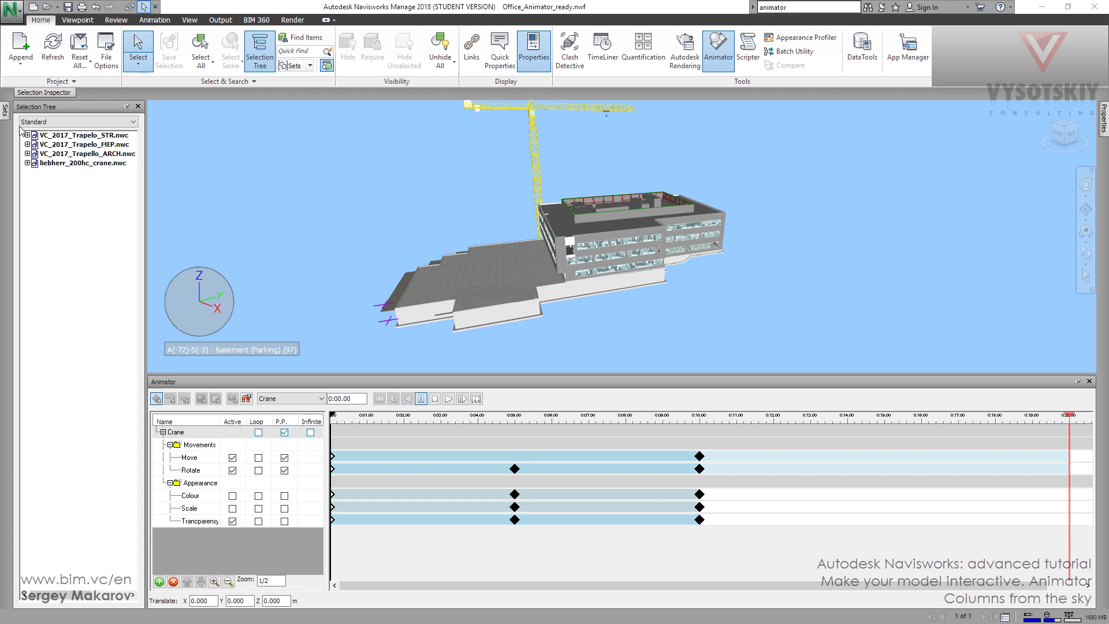
# Step: Import the Concrete Columns and Steel Columns search sets from Office_Animator.xml
pyautogui.moveTo(5, 113)
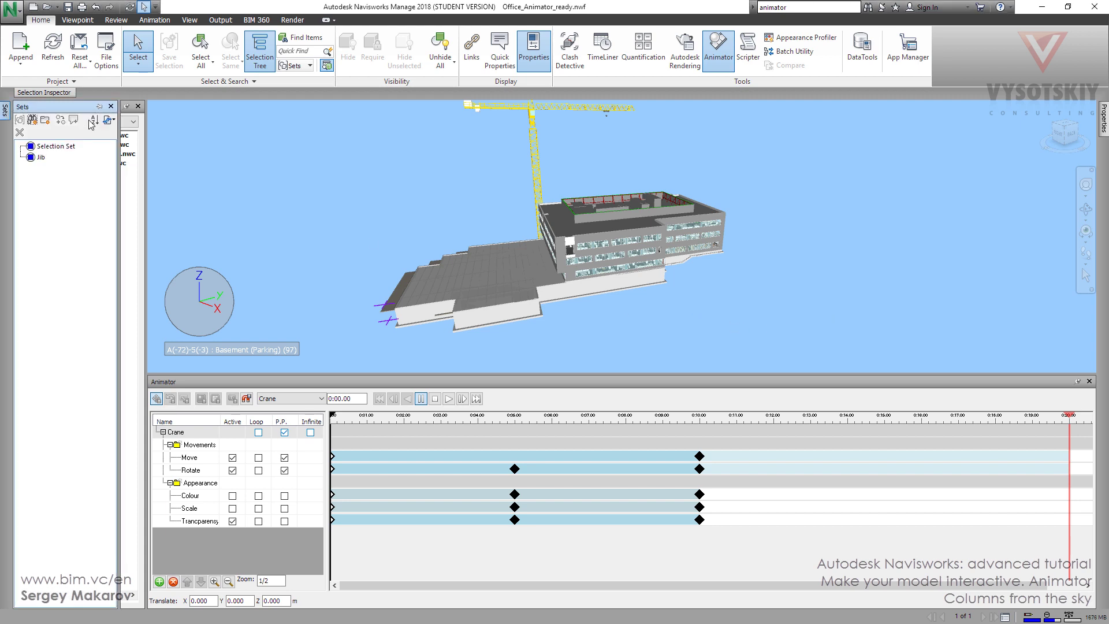
pyautogui.click(112, 120)
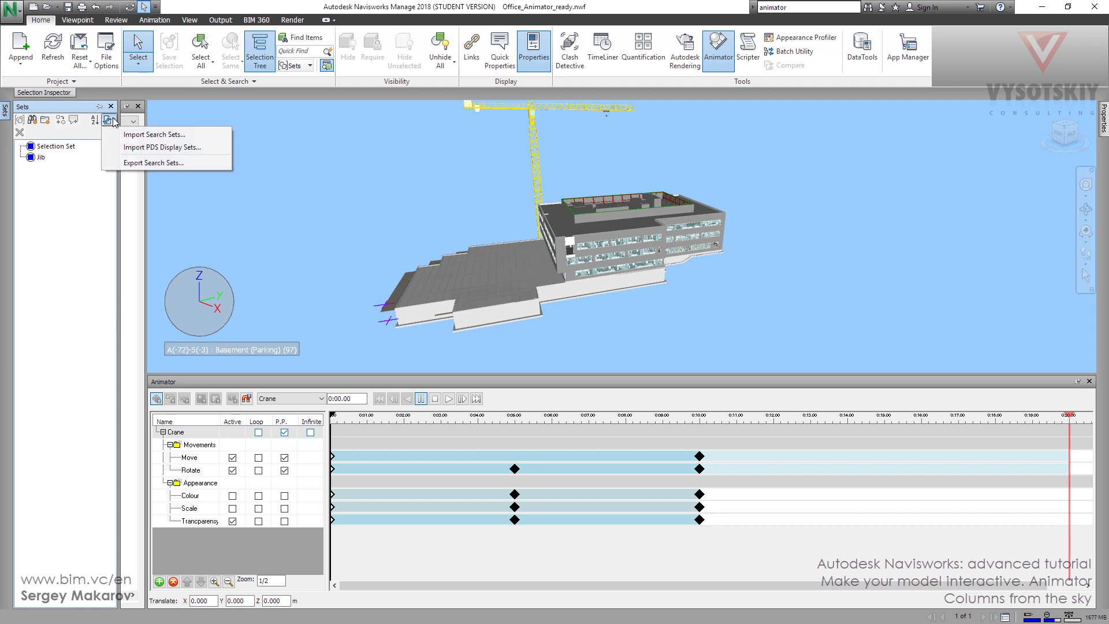
pyautogui.click(147, 137)
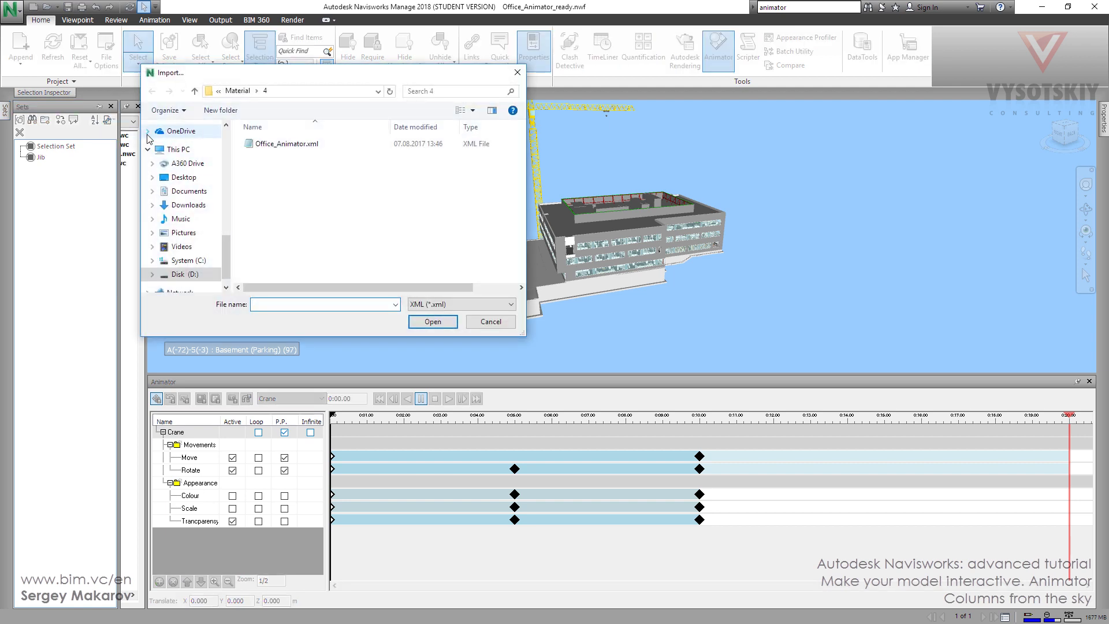
pyautogui.click(262, 145)
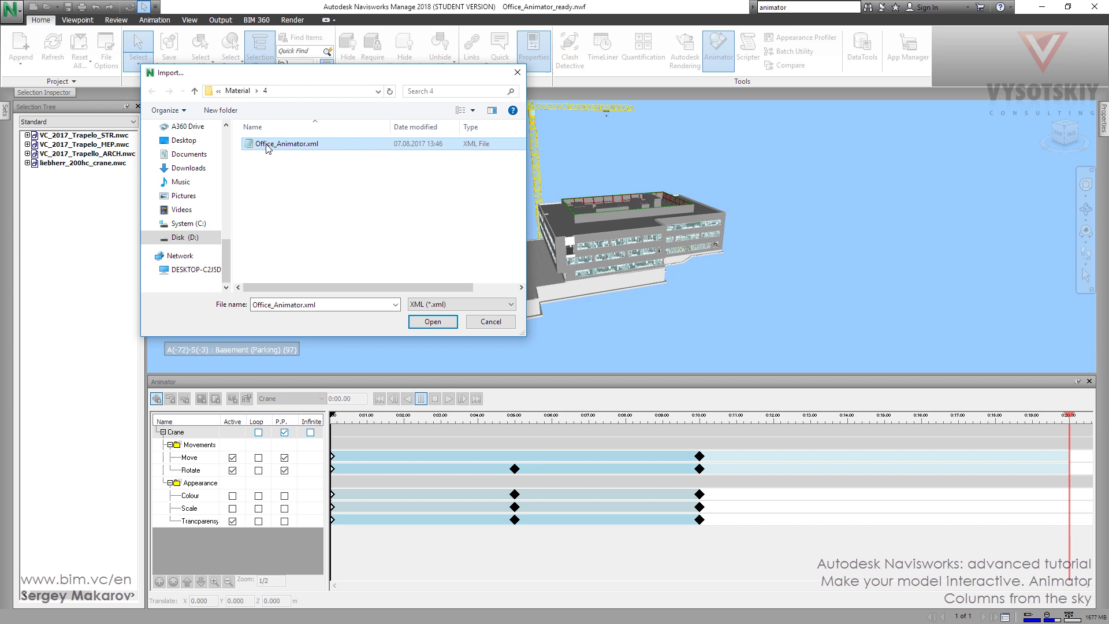
pyautogui.click(434, 323)
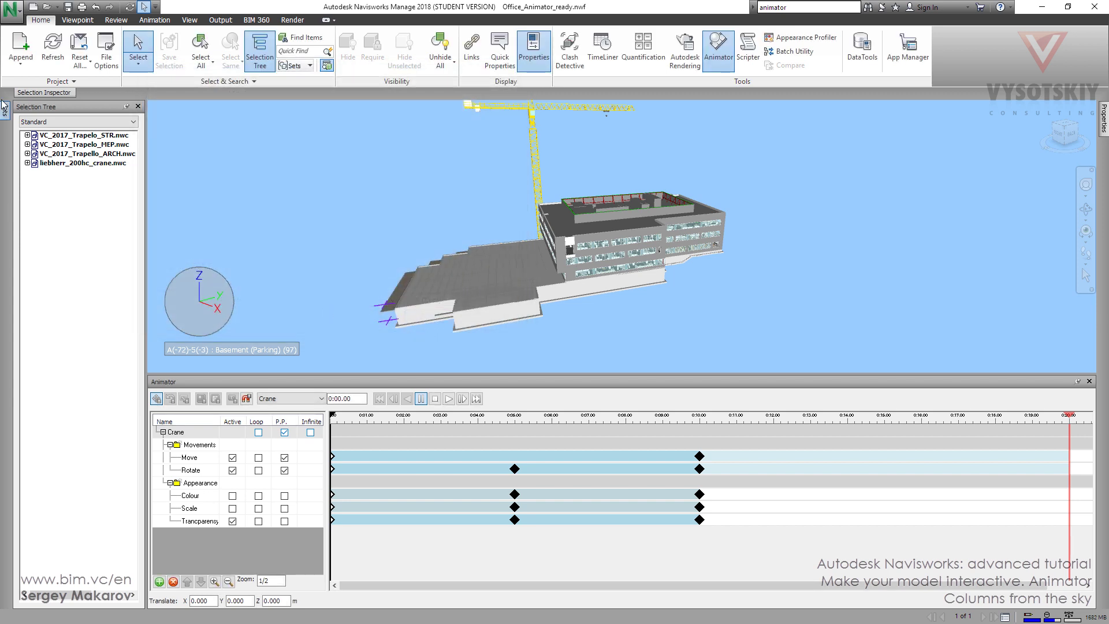
pyautogui.moveTo(5, 110)
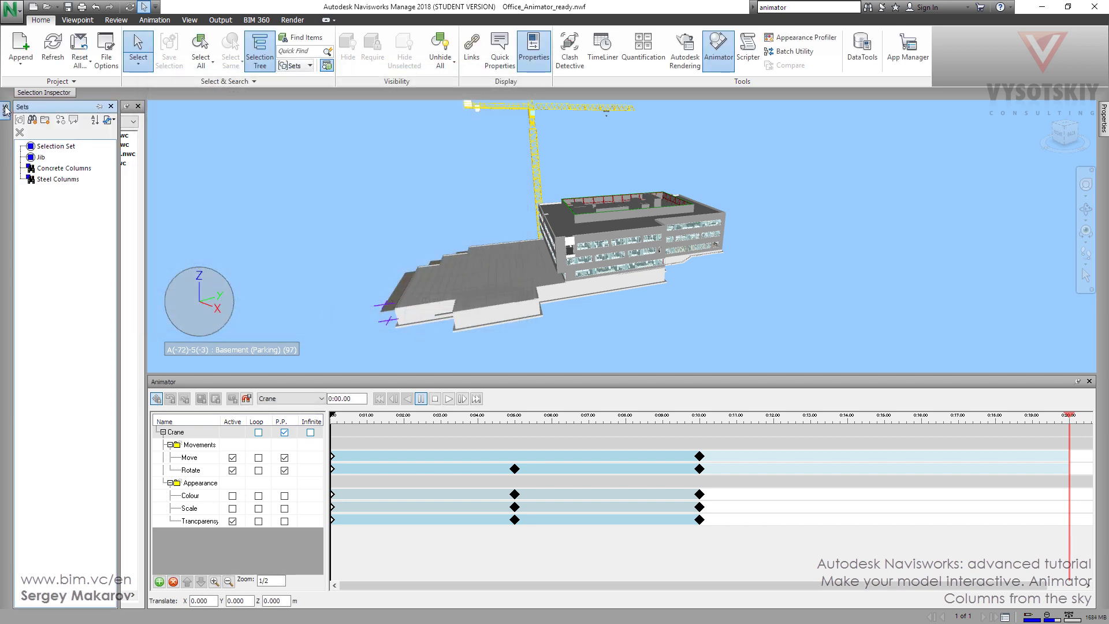
# Step: Select the Concrete Columns set and hide all other geometry
pyautogui.click(55, 168)
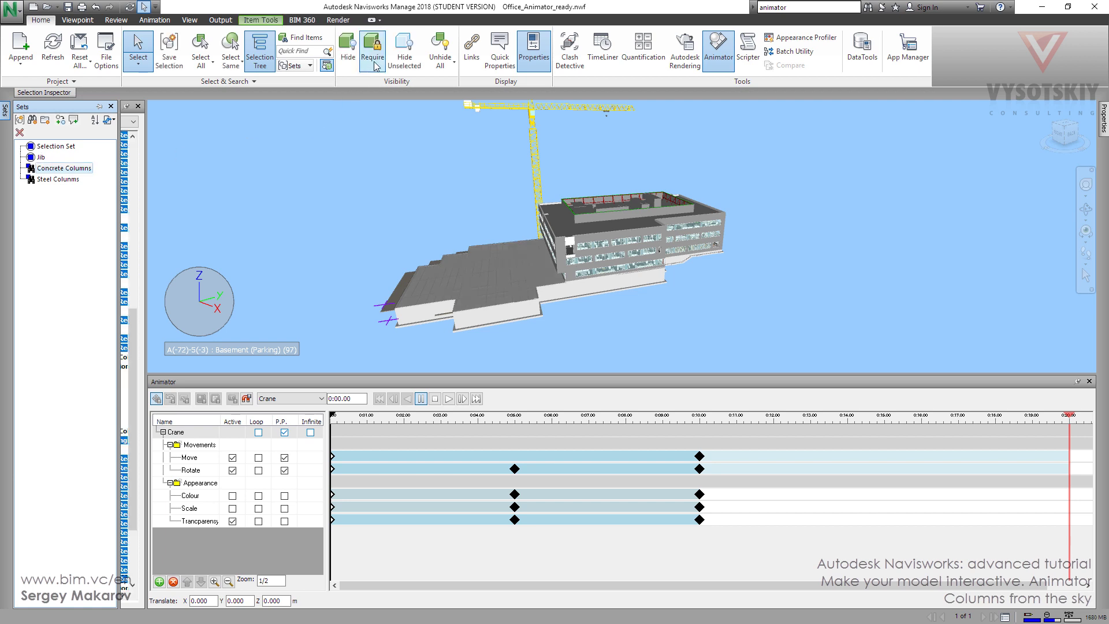
pyautogui.click(407, 54)
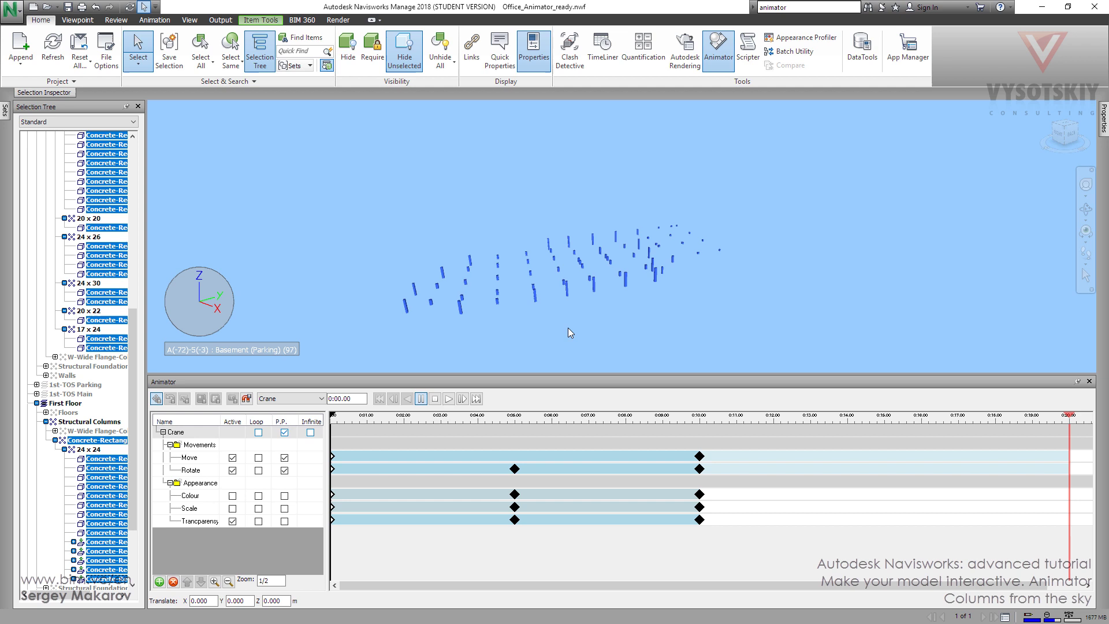
# Step: Add a new Animator scene and rename it from Scene 2 to 'Columns'
pyautogui.click(159, 582)
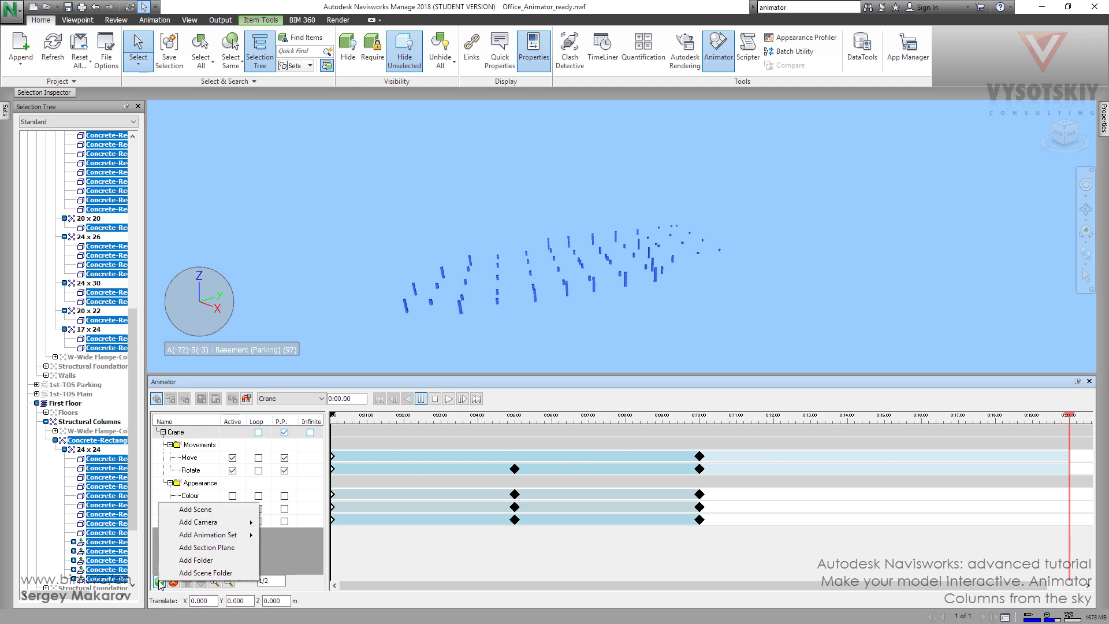
pyautogui.click(188, 511)
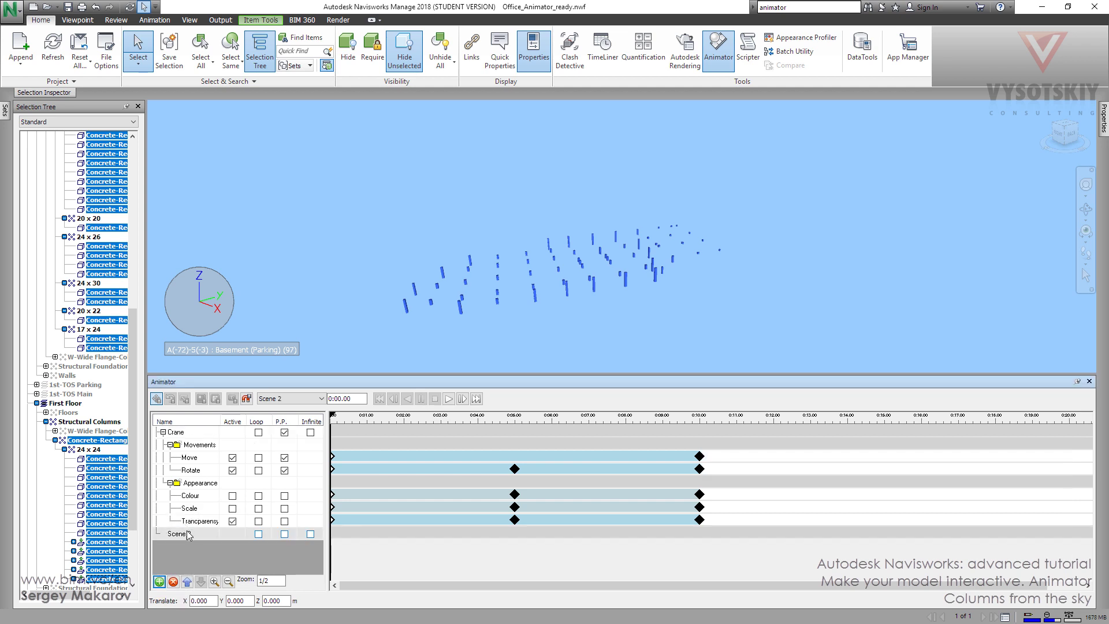
pyautogui.write('Co')
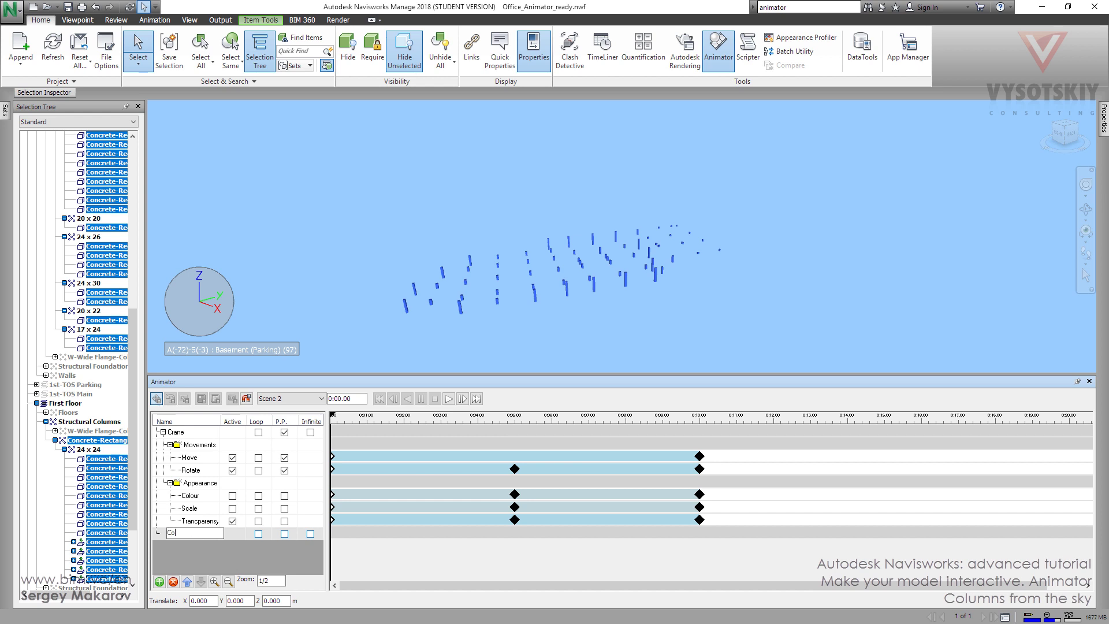
pyautogui.write('lumns')
pyautogui.click(199, 534)
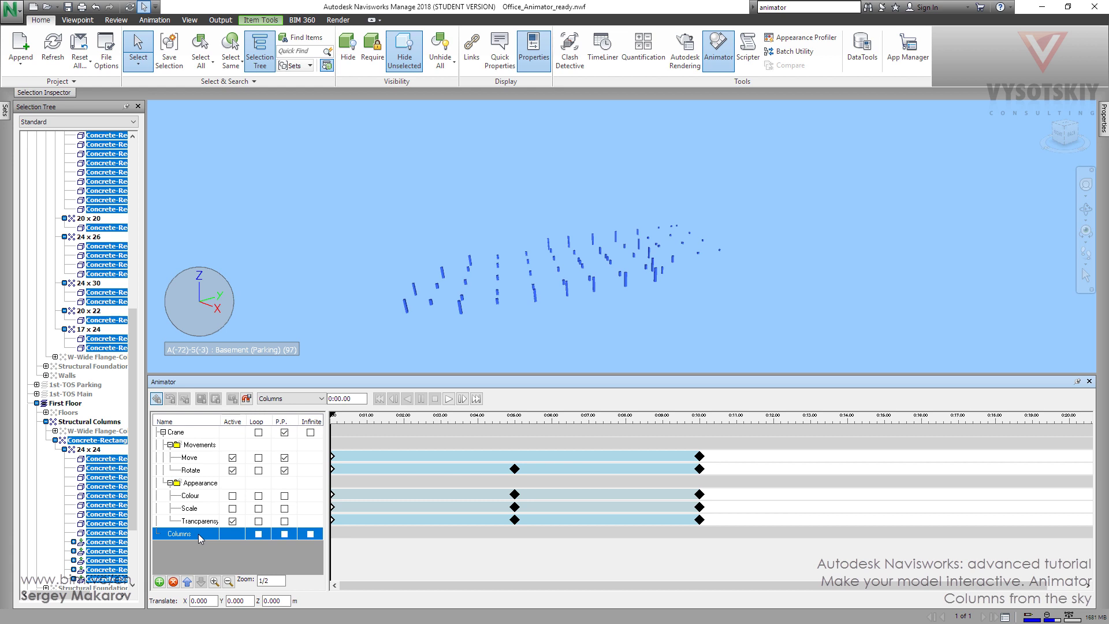
# Step: Create Animation Set 1 under Columns from the current selection, keeping the default name
pyautogui.rightClick(199, 534)
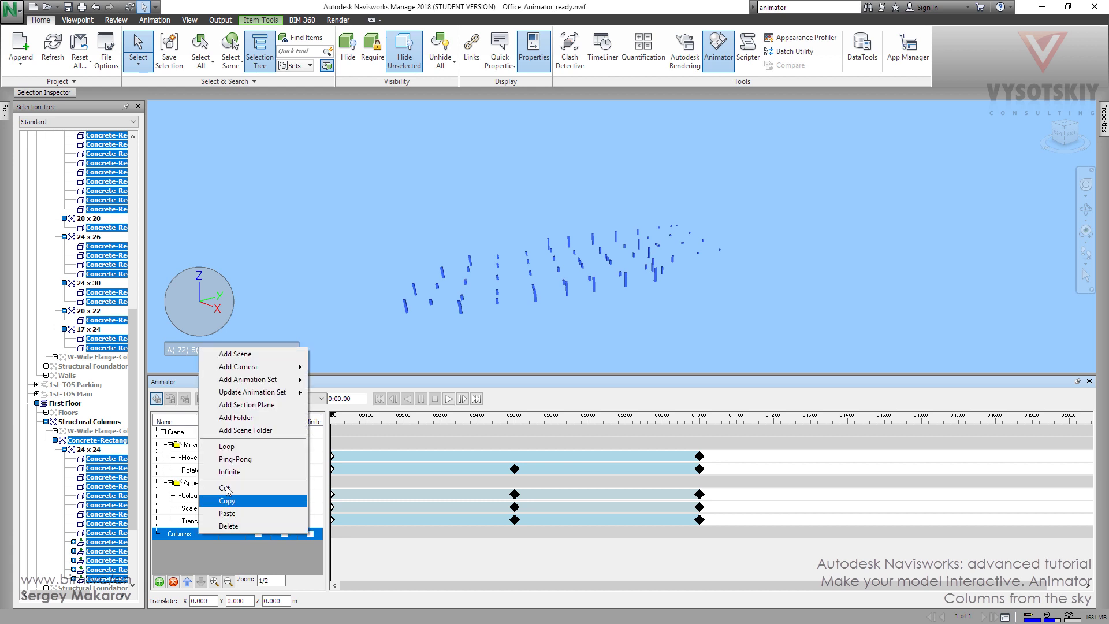
pyautogui.moveTo(263, 380)
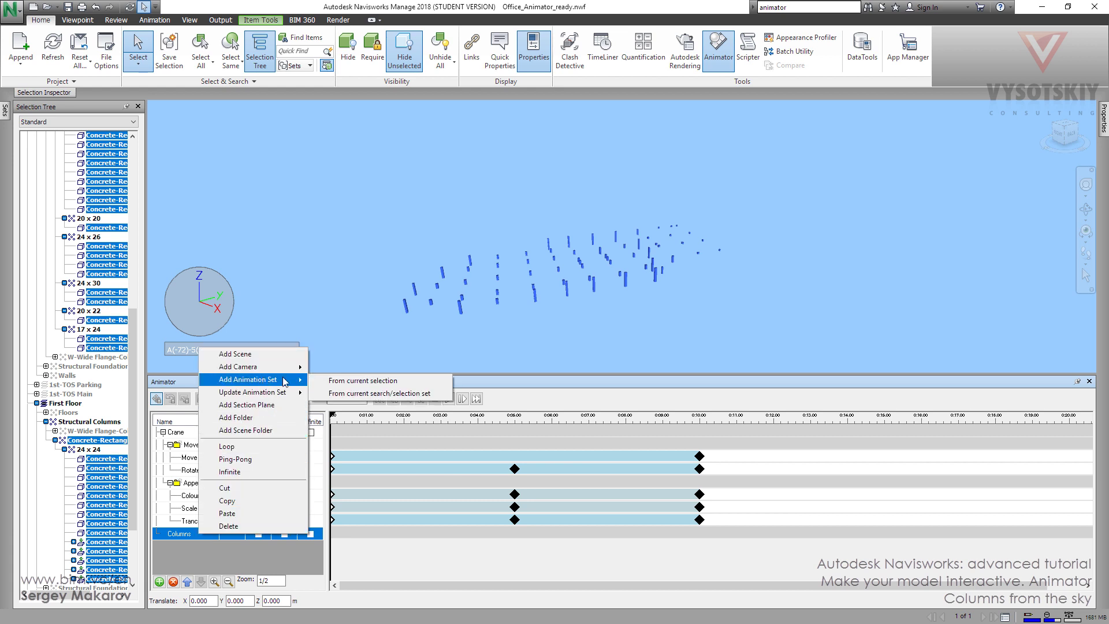
pyautogui.click(372, 393)
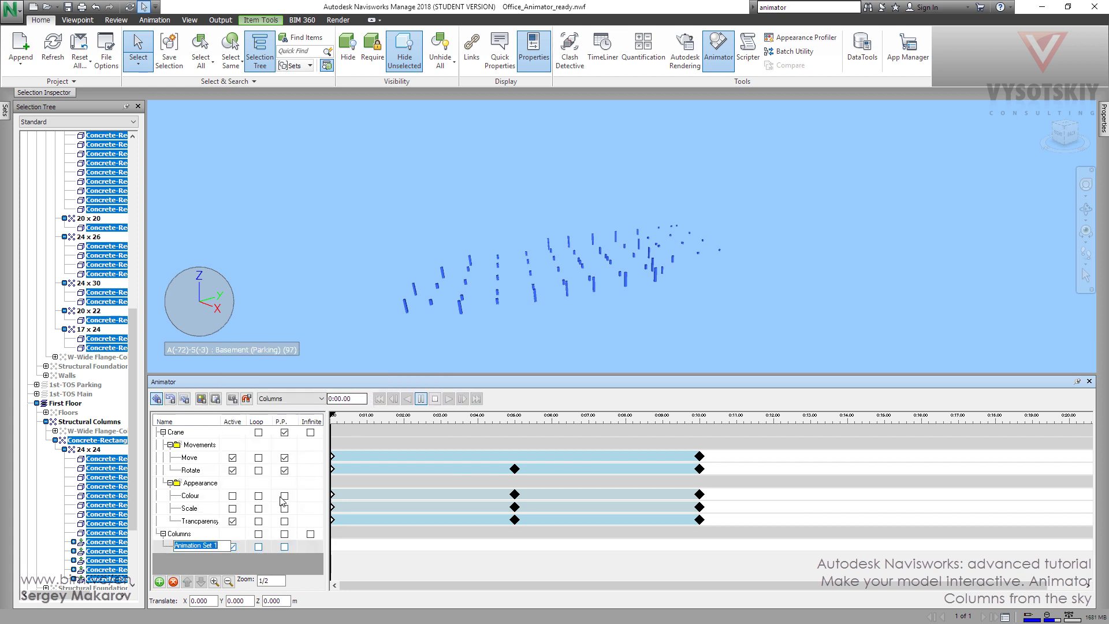
pyautogui.press('Return')
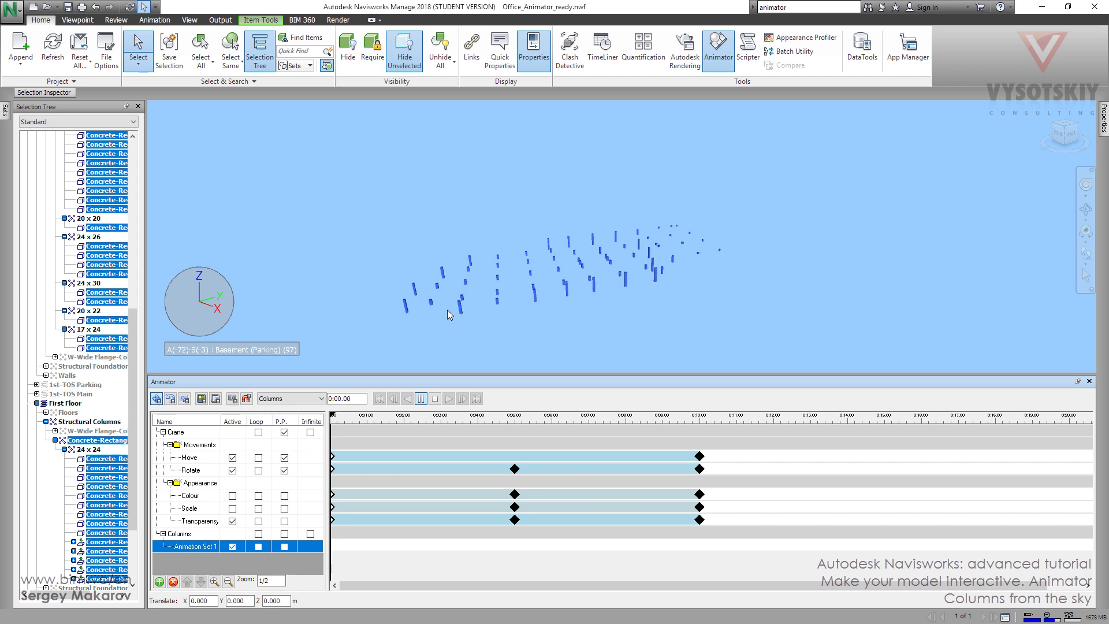
# Step: Raise the concrete columns to Z 64.631 m and capture the starting keyframe at 0:00
pyautogui.click(160, 404)
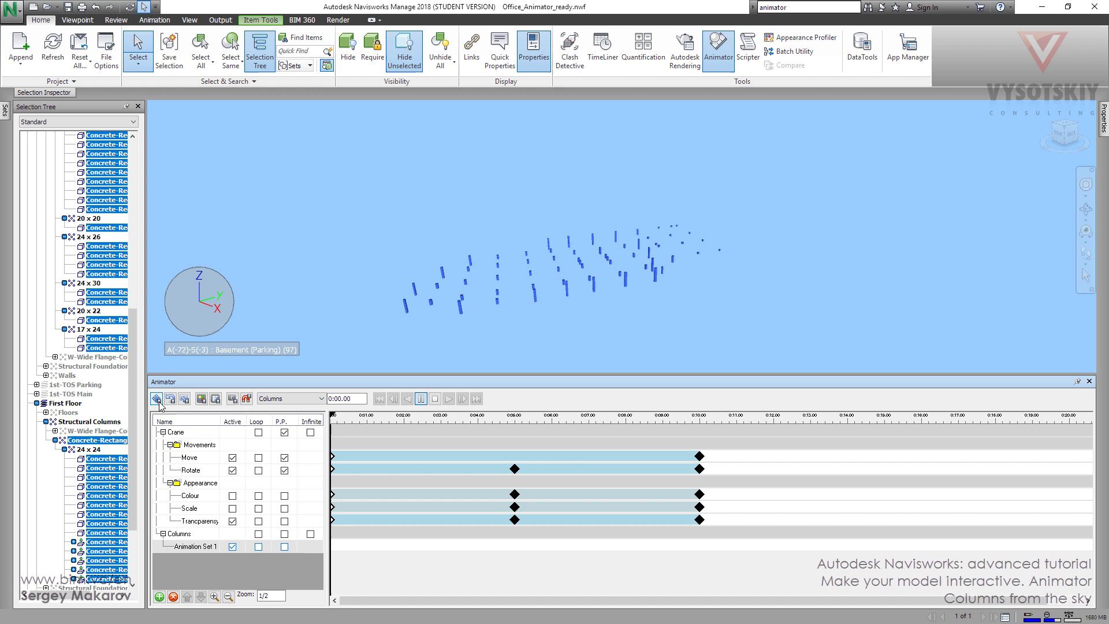
pyautogui.click(158, 401)
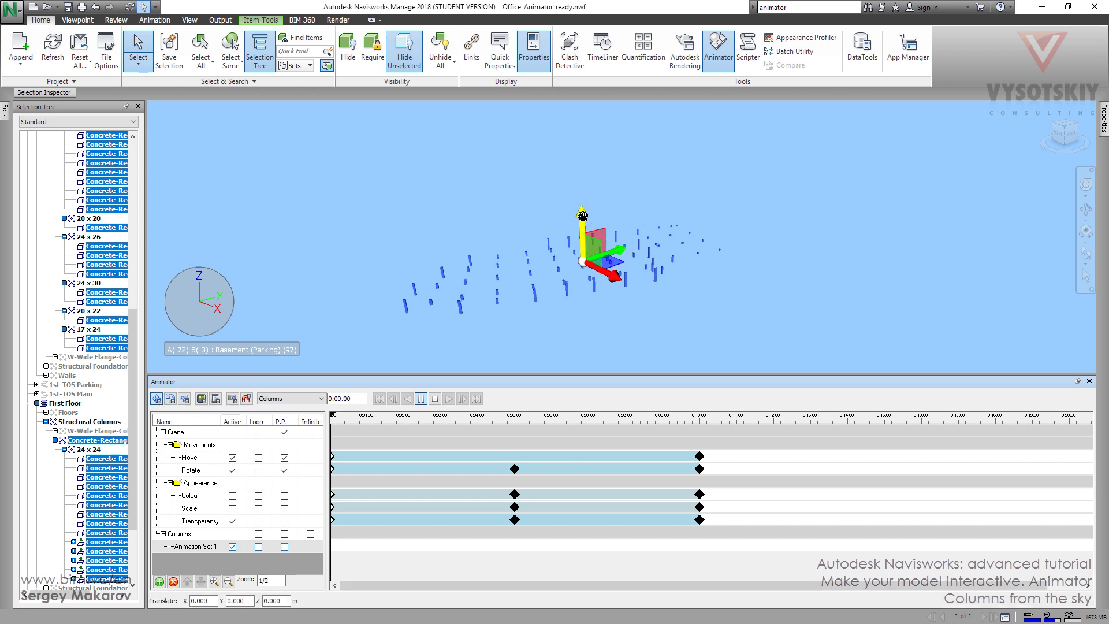
pyautogui.moveTo(582, 216); pyautogui.dragTo(580, 102)
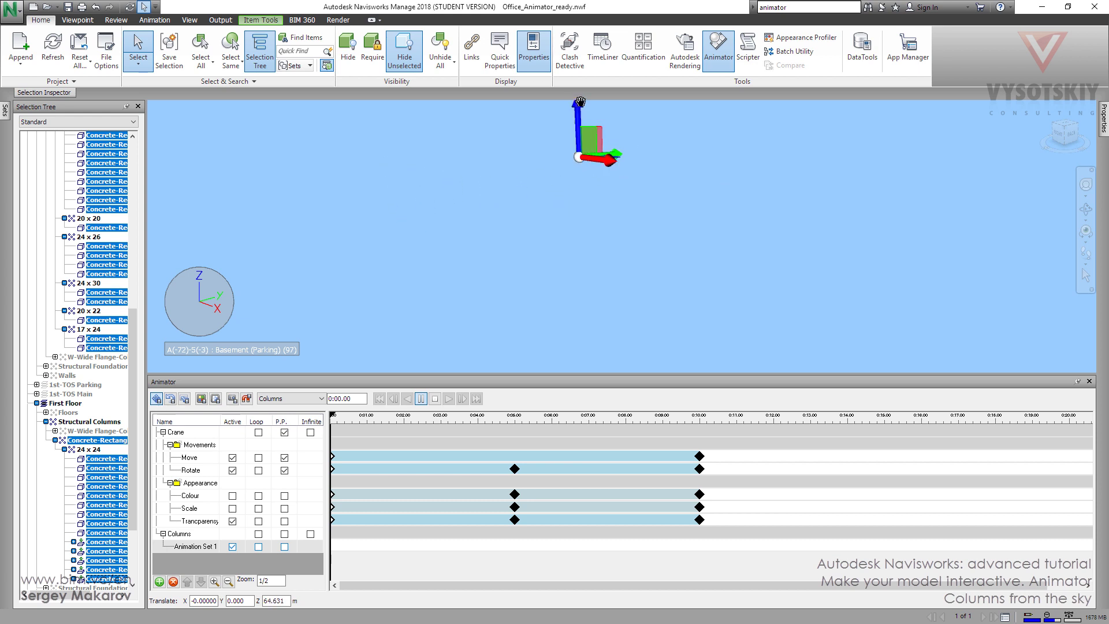
pyautogui.click(281, 601)
pyautogui.click(233, 399)
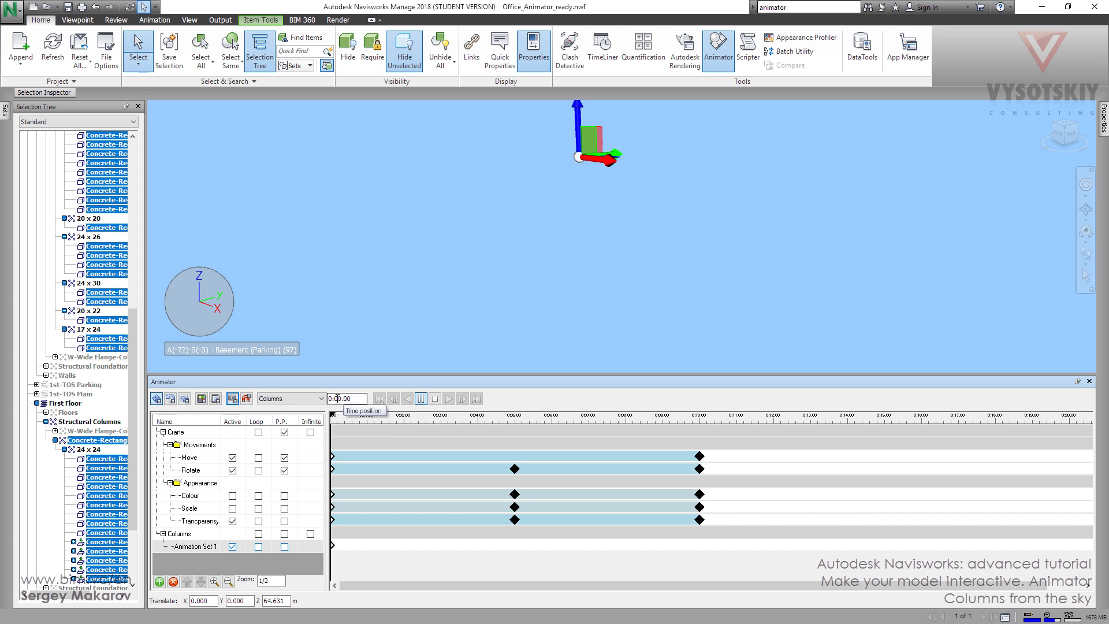
# Step: Move the time position to 0:05, capture a keyframe there, and select it
pyautogui.click(337, 399)
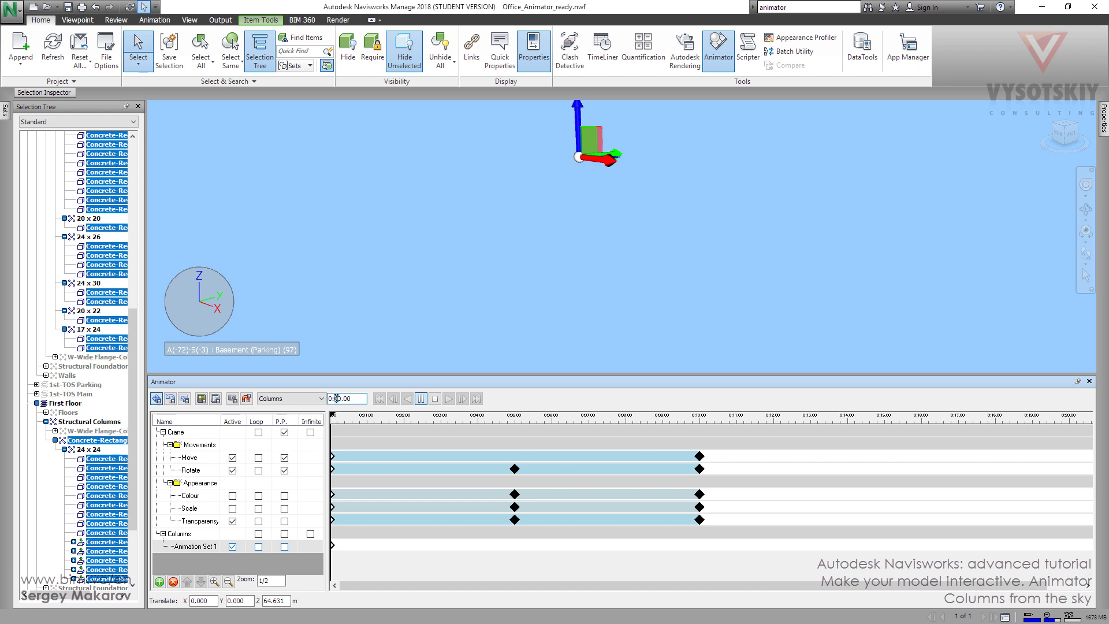
pyautogui.write('01')
pyautogui.write('5')
pyautogui.press('Return')
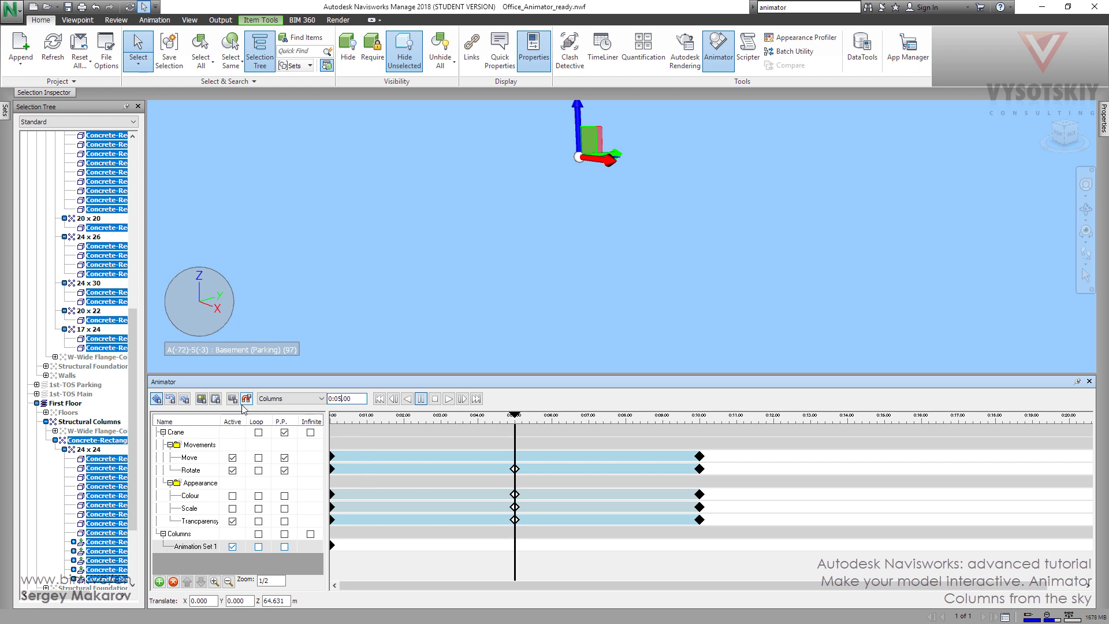
pyautogui.click(233, 399)
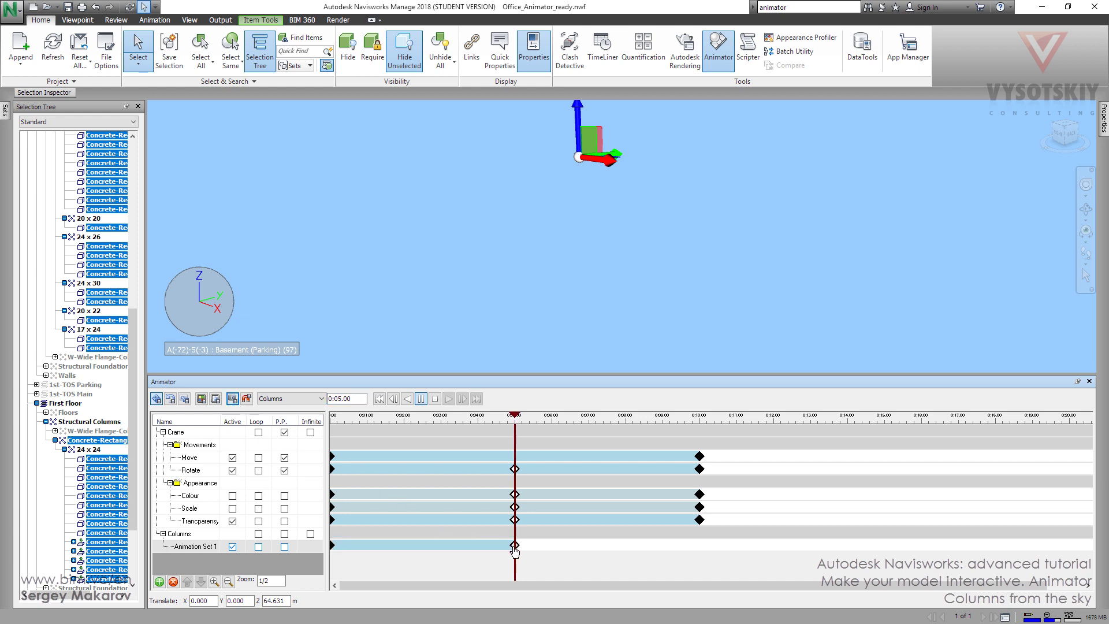
pyautogui.click(515, 549)
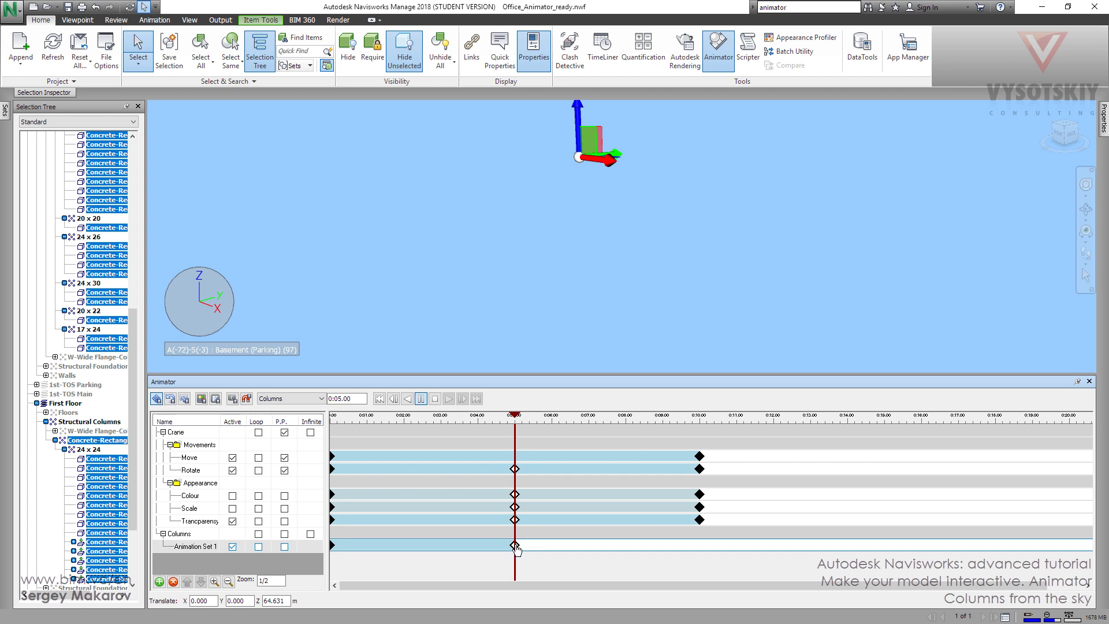
# Step: Edit the 0:05 keyframe, changing Translate Z from 64.631 to 0
pyautogui.rightClick(516, 547)
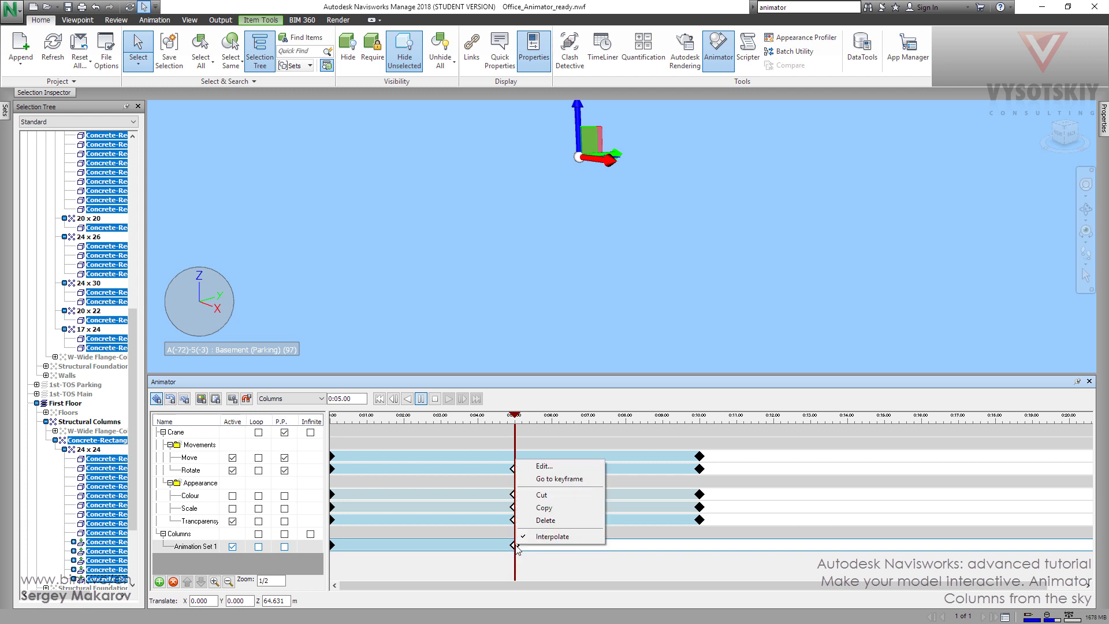
pyautogui.click(548, 469)
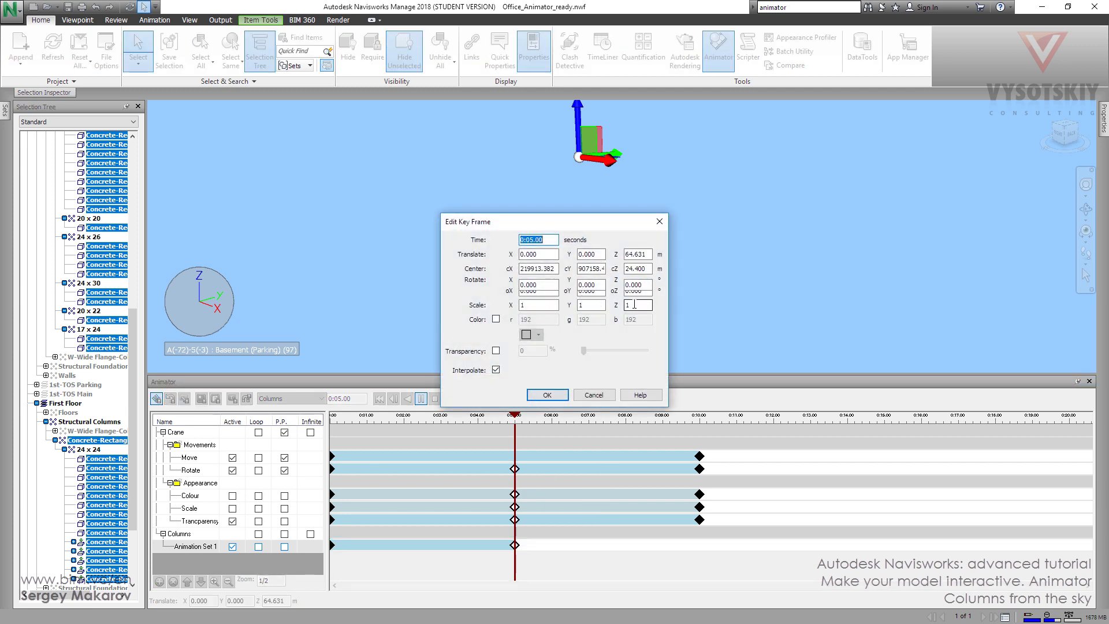
pyautogui.moveTo(573, 223); pyautogui.dragTo(493, 184)
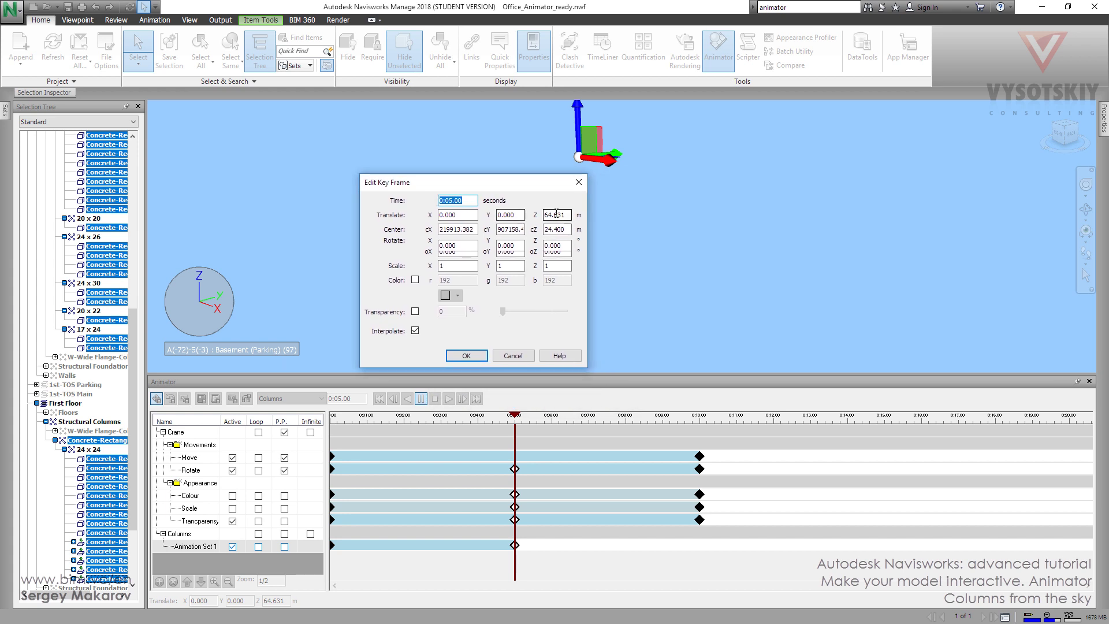
pyautogui.moveTo(567, 215); pyautogui.dragTo(557, 213)
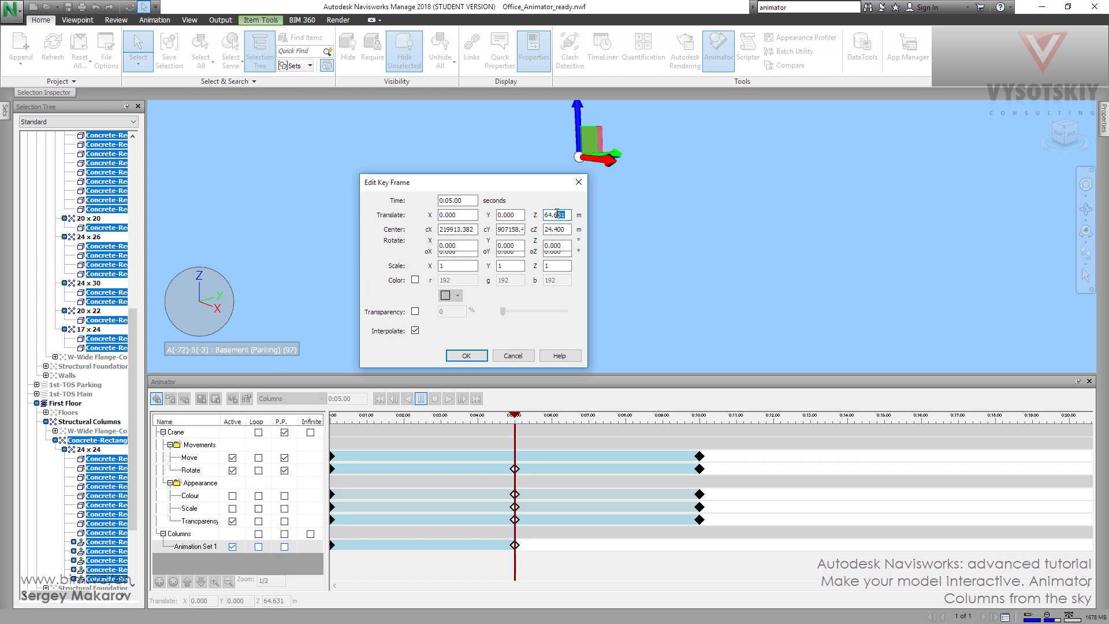
pyautogui.press('BackSpace')
pyautogui.press('BackSpace')
pyautogui.press('BackSpace')
pyautogui.press('BackSpace')
pyautogui.write('5.0')
pyautogui.click(552, 214)
pyautogui.press('BackSpace')
pyautogui.press('BackSpace')
pyautogui.write('0')
pyautogui.click(467, 356)
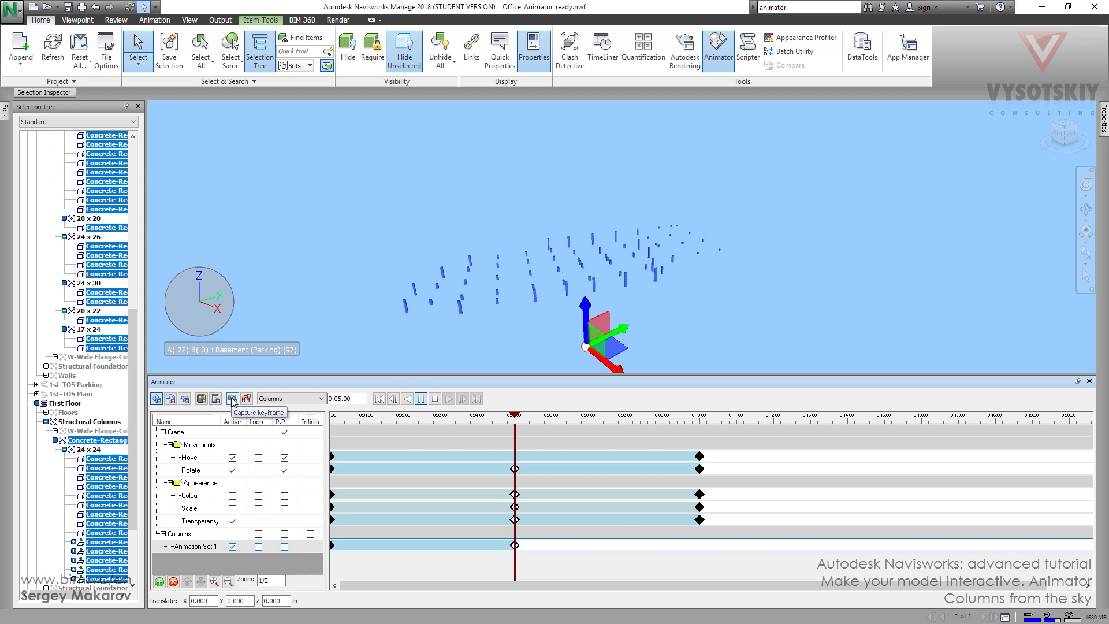
# Step: Recapture the 0:05 keyframe at ground level and clear the selection
pyautogui.click(232, 399)
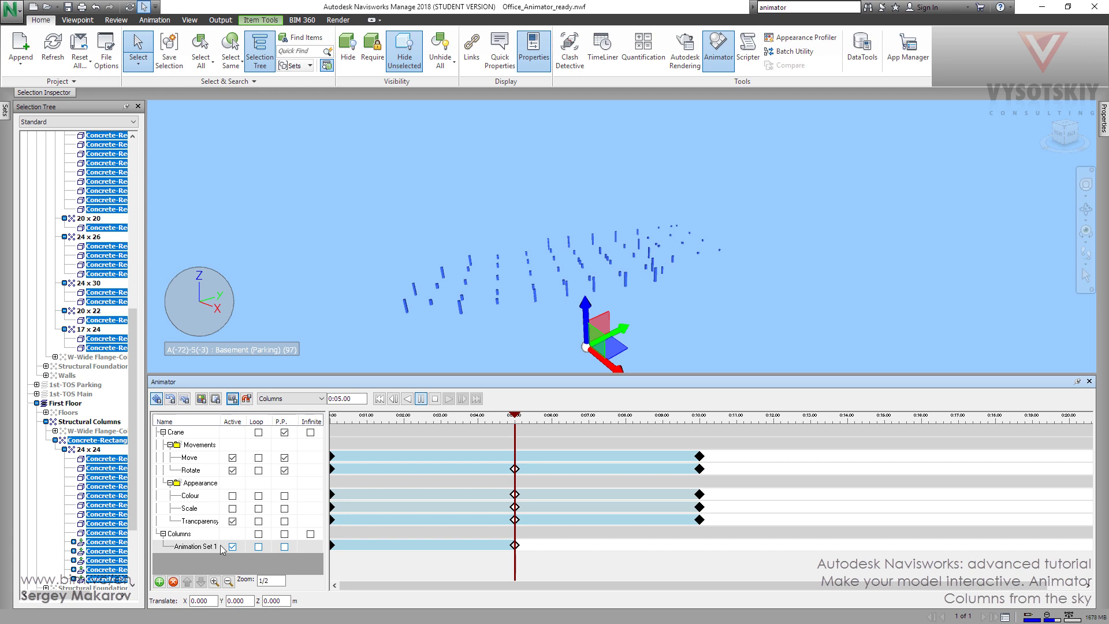
pyautogui.click(184, 533)
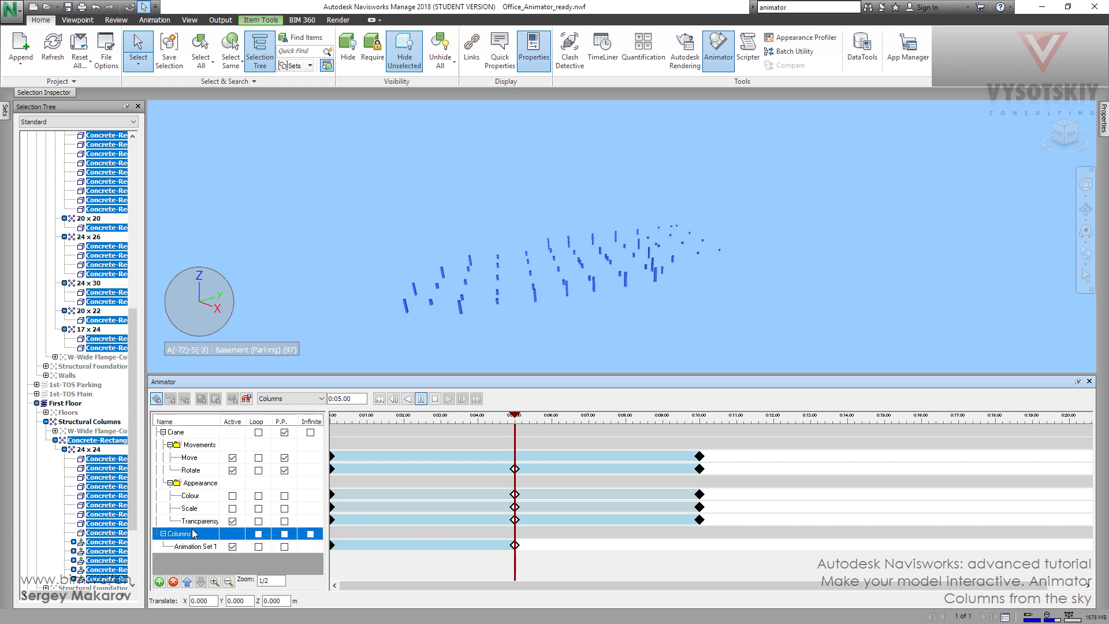
pyautogui.click(592, 326)
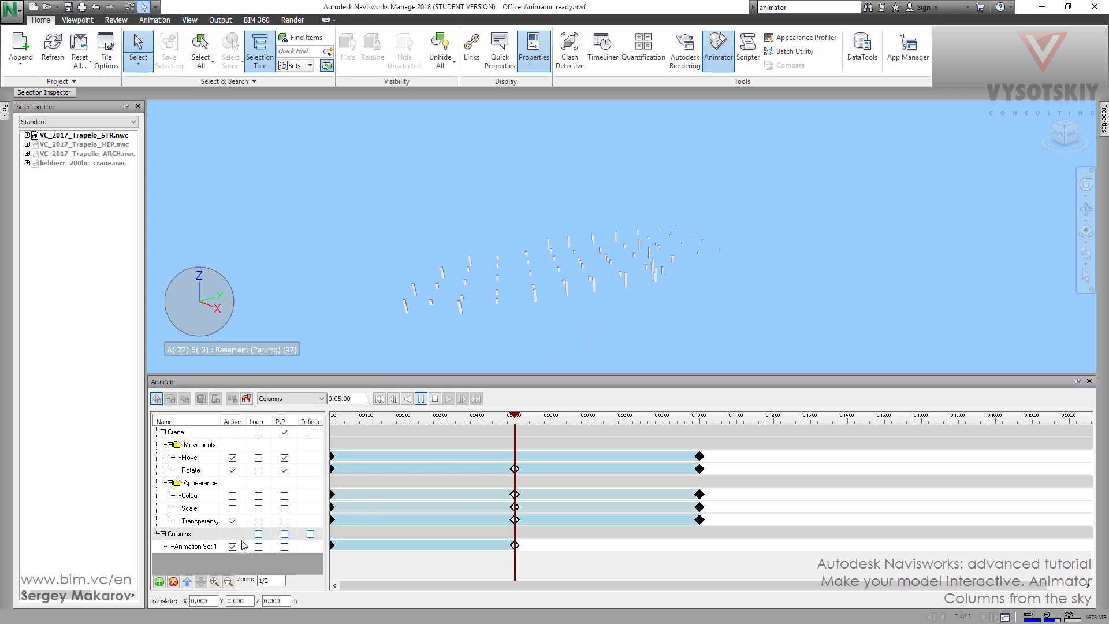
# Step: Rewind the Columns scene to 0:00 and play the 5-second column drop
pyautogui.doubleClick(179, 533)
pyautogui.click(435, 399)
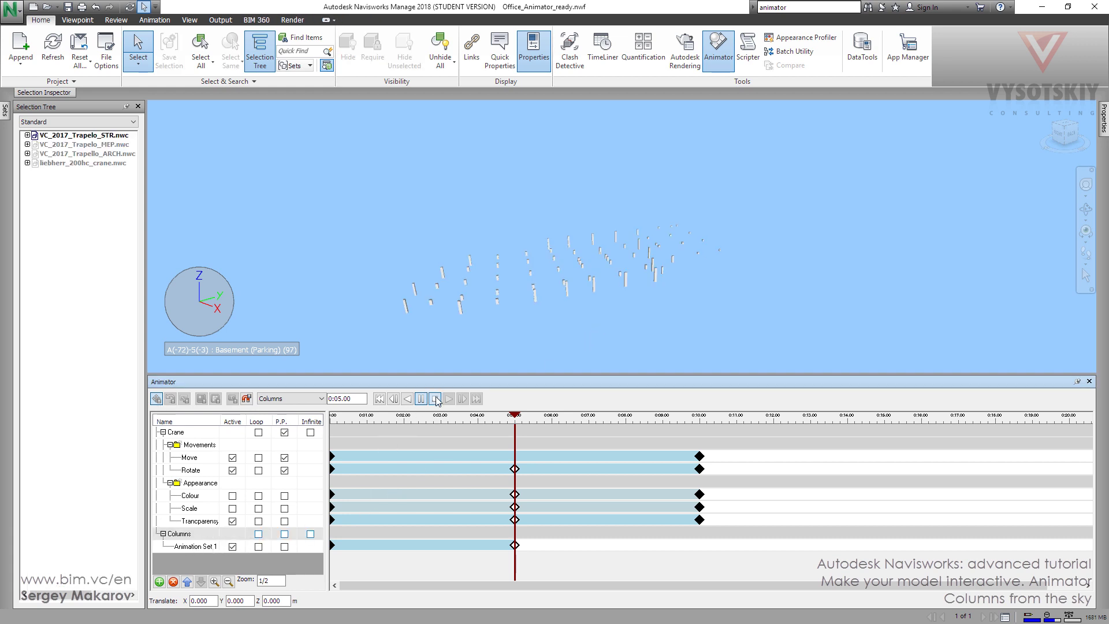
pyautogui.click(449, 399)
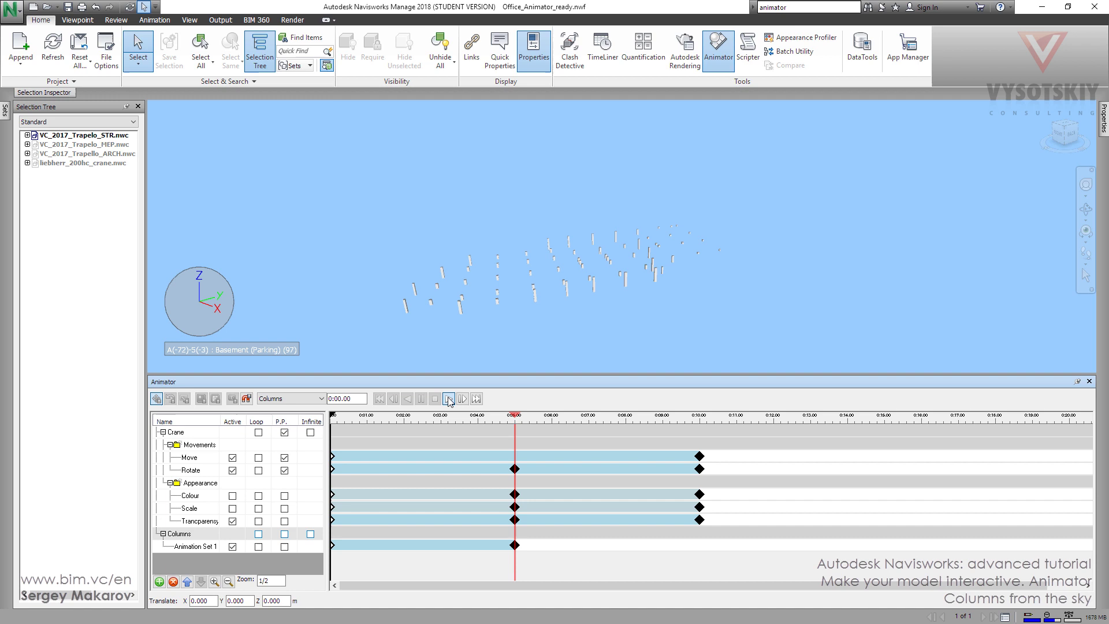